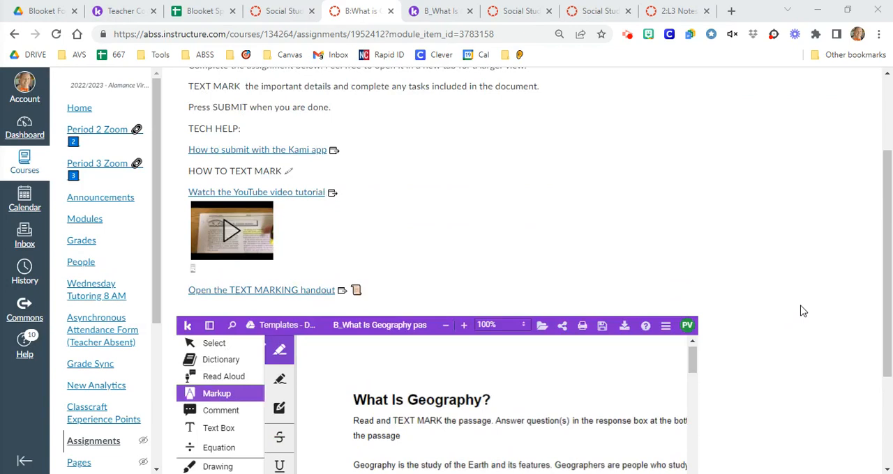
Bring up the assignment's embedded "What Is Geography" passage as a full-size Kami document in its own browser tab
scroll(802, 312, down, 2)
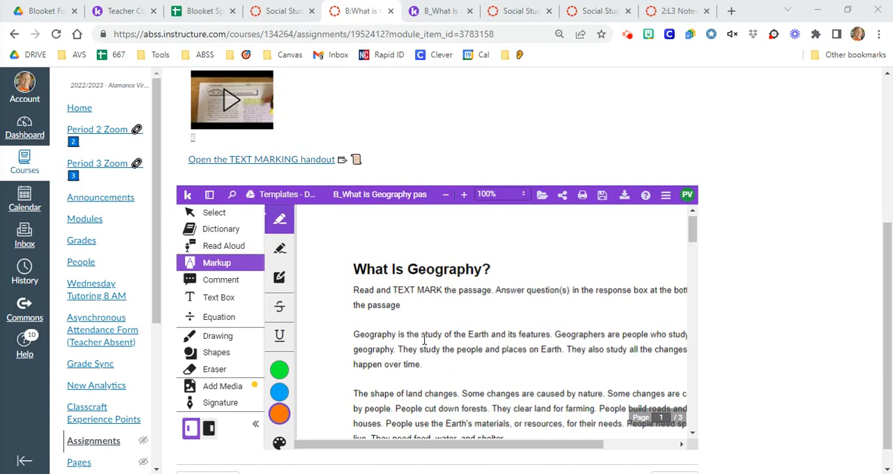
click(666, 199)
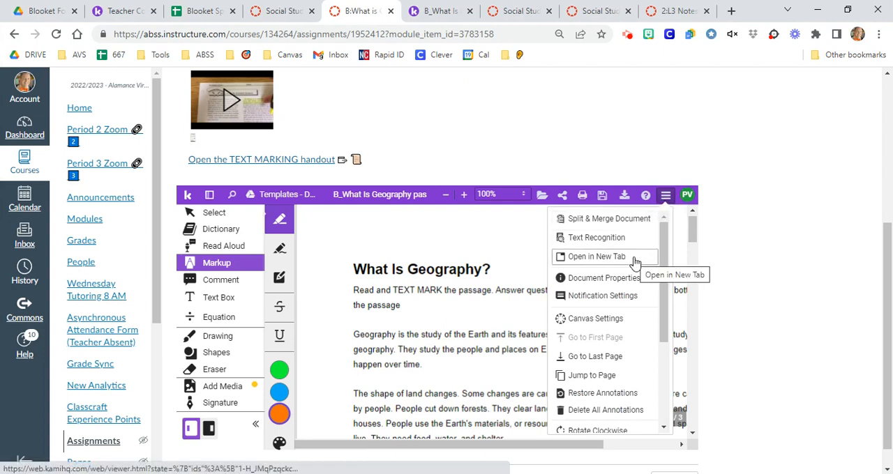
click(818, 259)
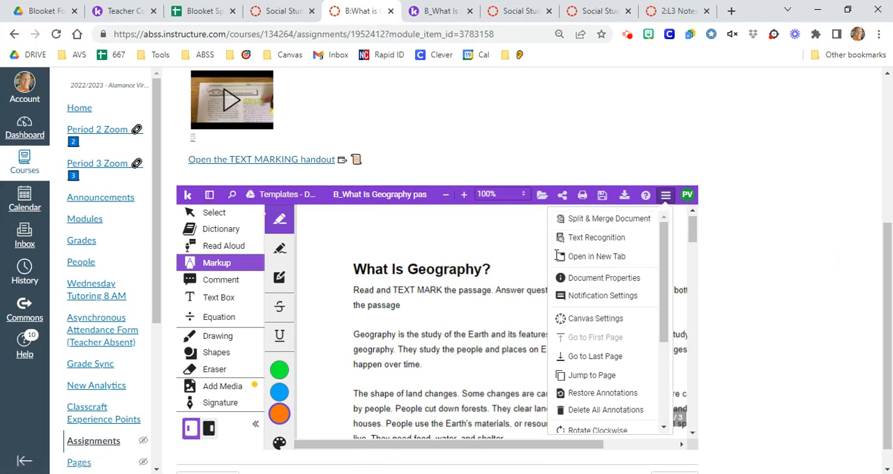
click(816, 263)
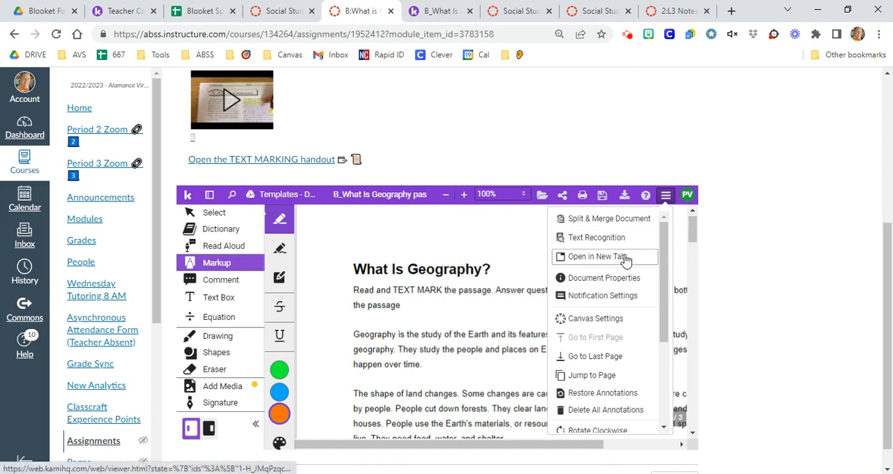
click(436, 16)
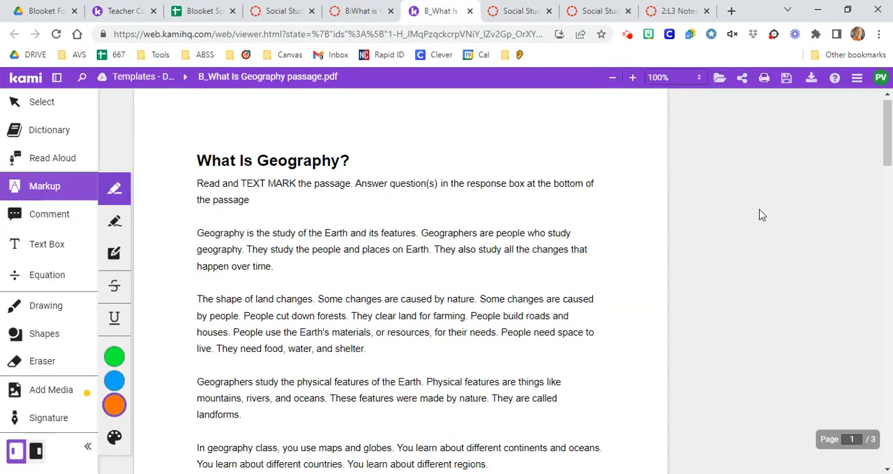
Dock the Kami toolbar on the right side of the document with the tool descriptions shown
click(87, 450)
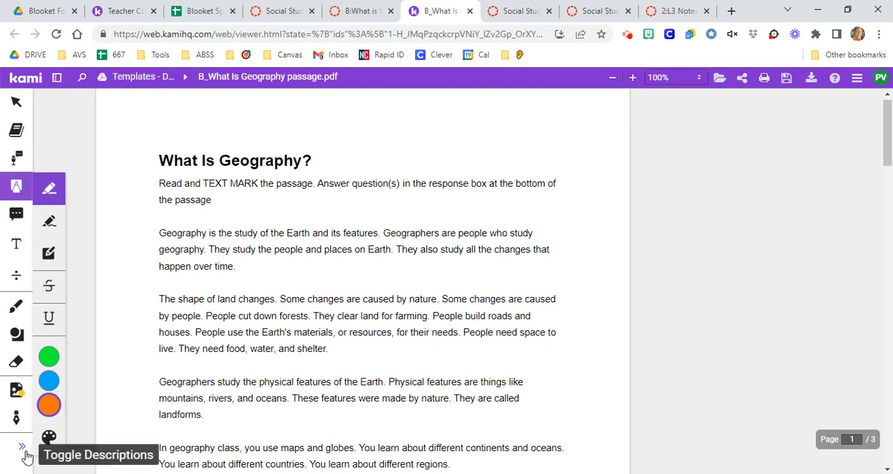
click(23, 450)
click(25, 452)
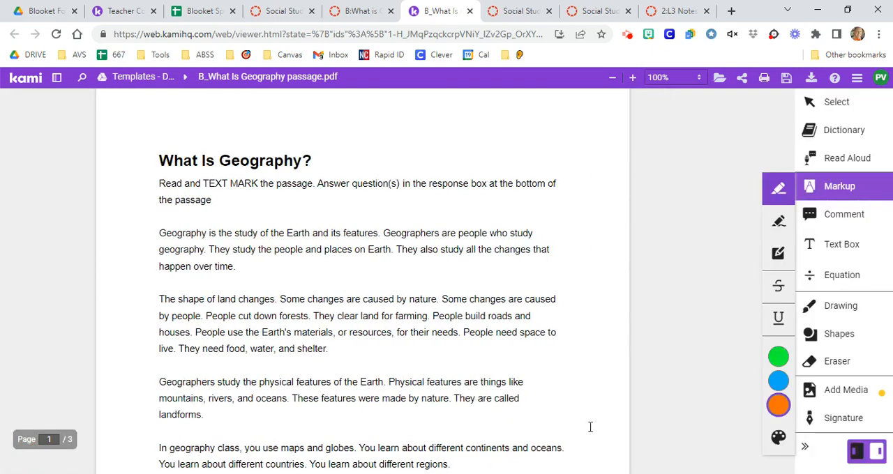
click(804, 454)
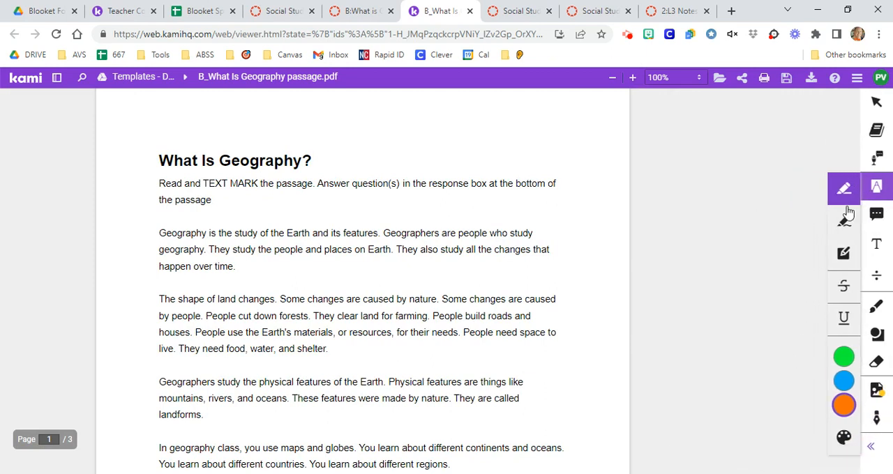
click(876, 103)
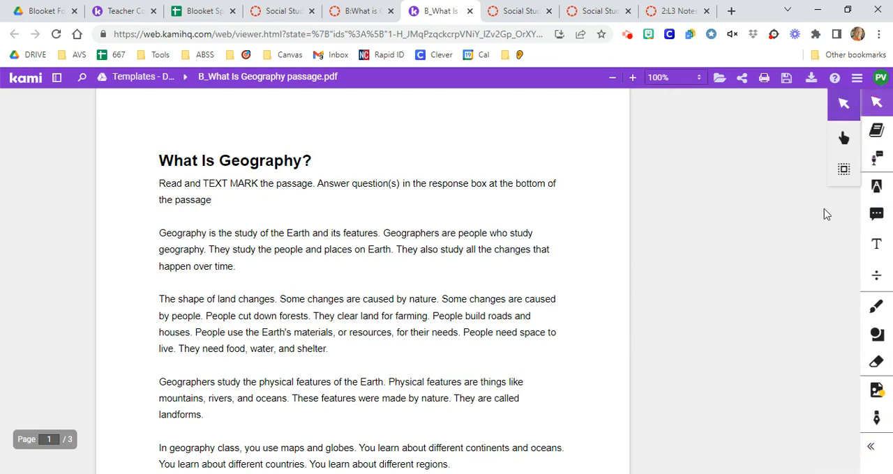
click(847, 104)
click(869, 451)
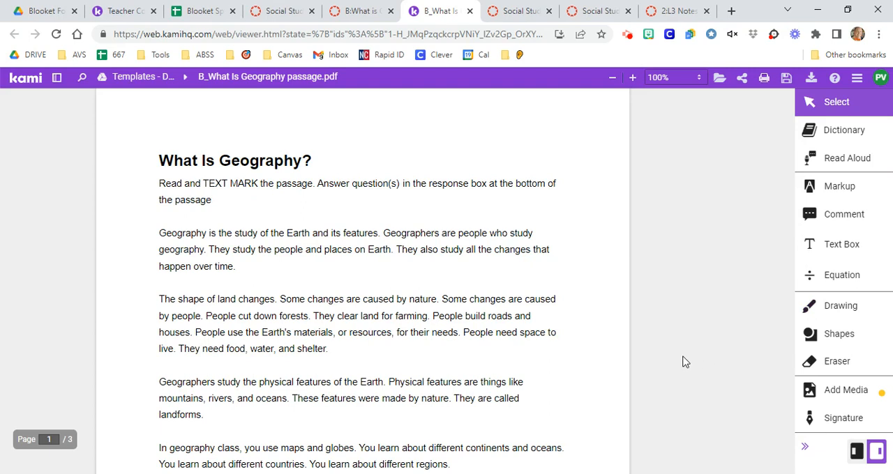
Activate the Markup tool to show its options, and switch to the teacher copy of the passage
click(842, 192)
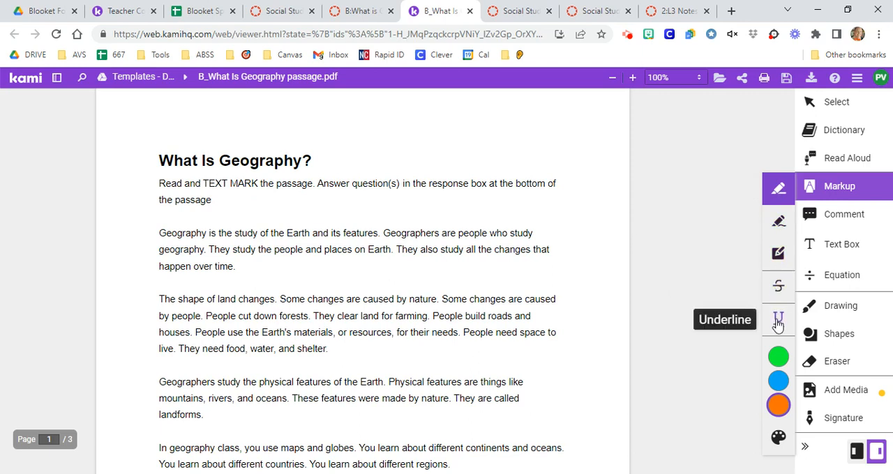
mouse_move(778, 377)
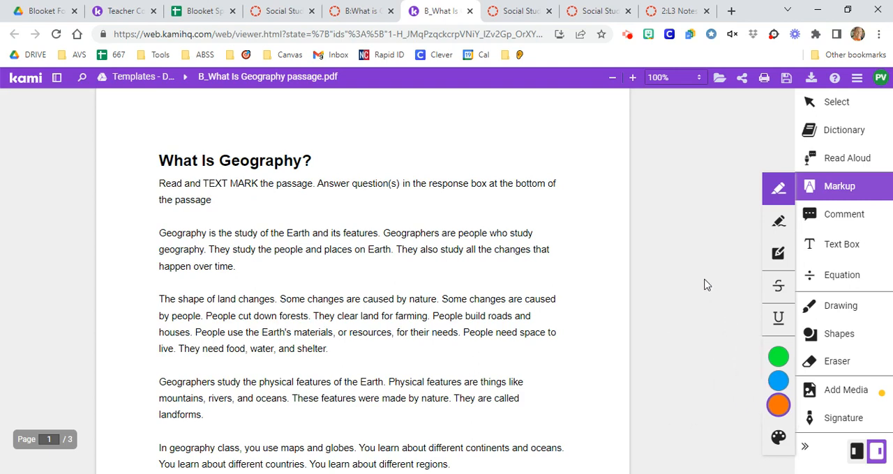
key(ctrl+2)
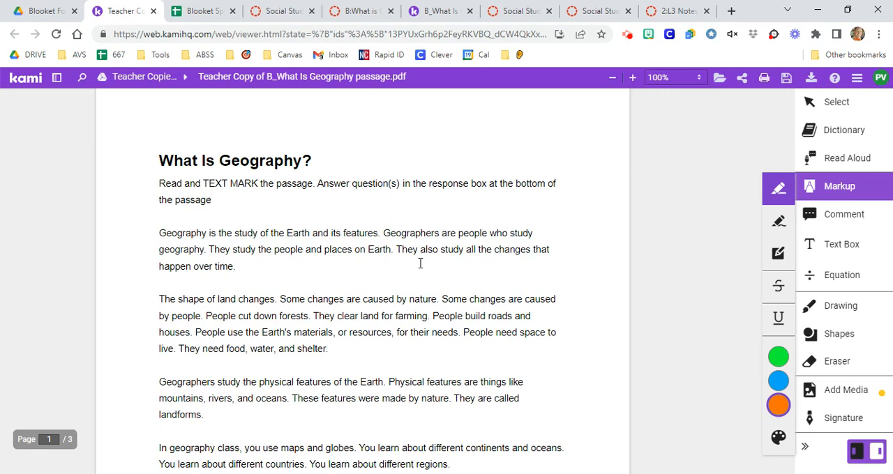
Highlight in orange "study of the Earth and its features", "study the people and places on Earth" and "changes that happen over time"
drag(230, 233, 370, 235)
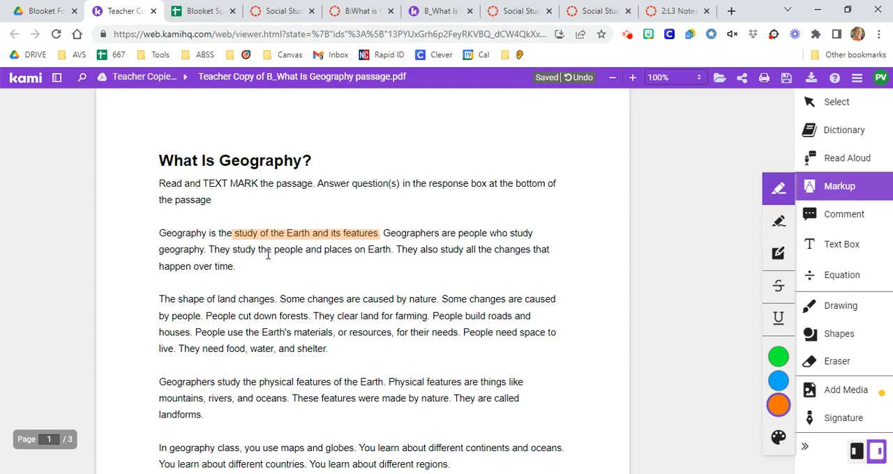
drag(234, 251, 391, 249)
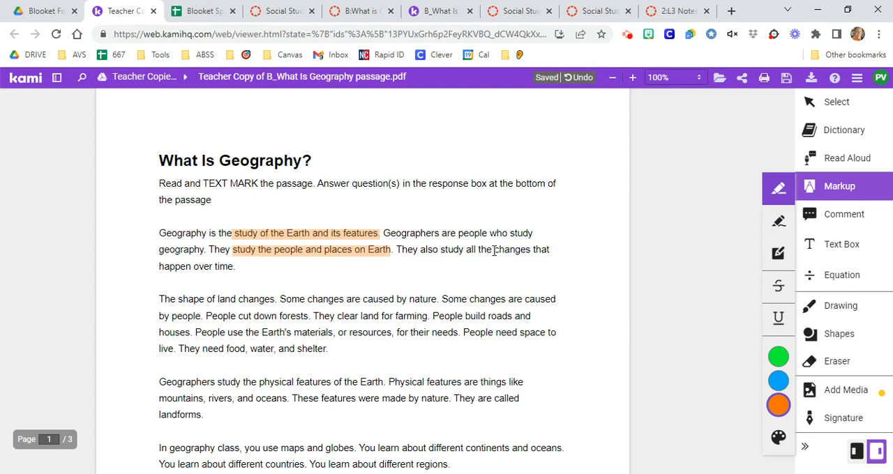
drag(494, 250, 552, 250)
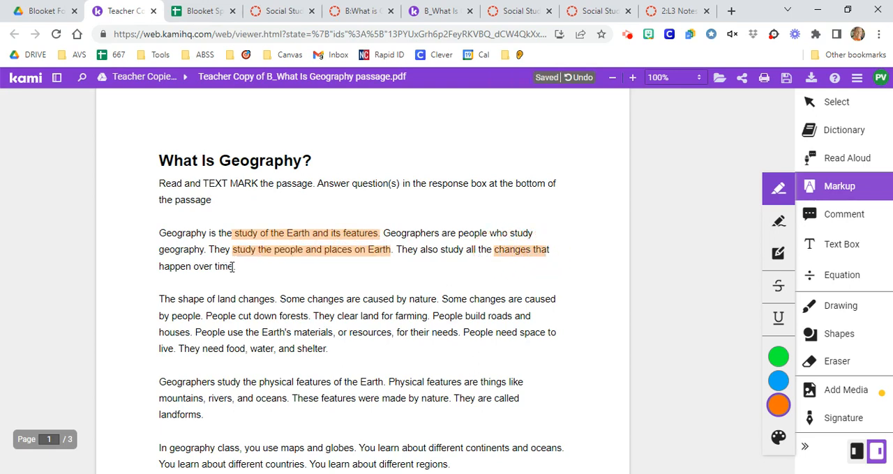
mouse_move(233, 267)
mouse_down()
mouse_move(160, 270)
mouse_move(201, 271)
mouse_up()
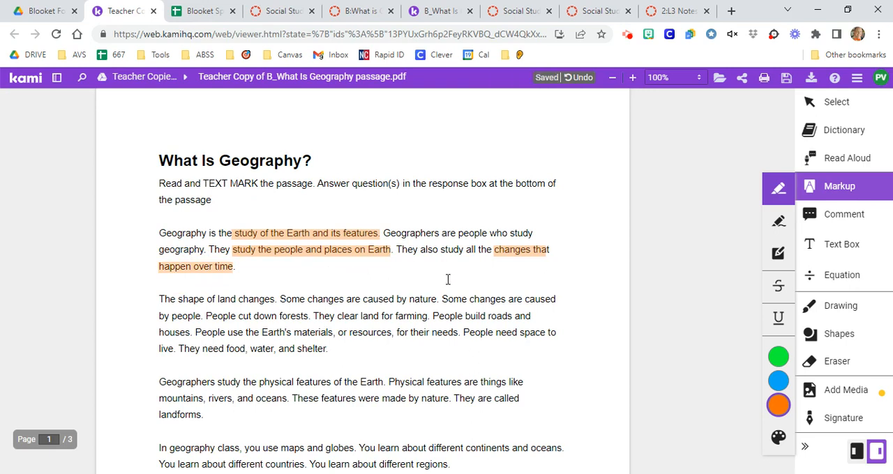
Try the Freehand Highlighter in orange along several phrases of the second paragraph, starting with "shape of land changes"
click(779, 222)
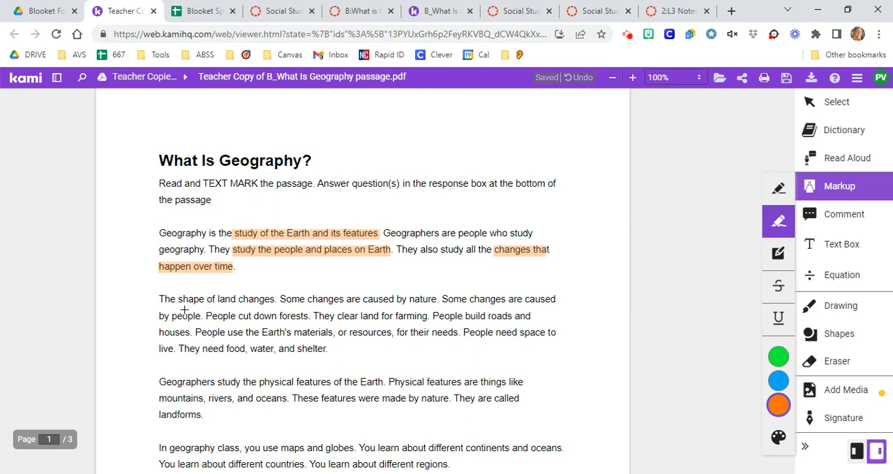
drag(184, 308, 265, 308)
drag(350, 310, 431, 310)
mouse_move(361, 325)
mouse_down()
mouse_move(445, 325)
mouse_move(489, 306)
mouse_move(535, 307)
mouse_up()
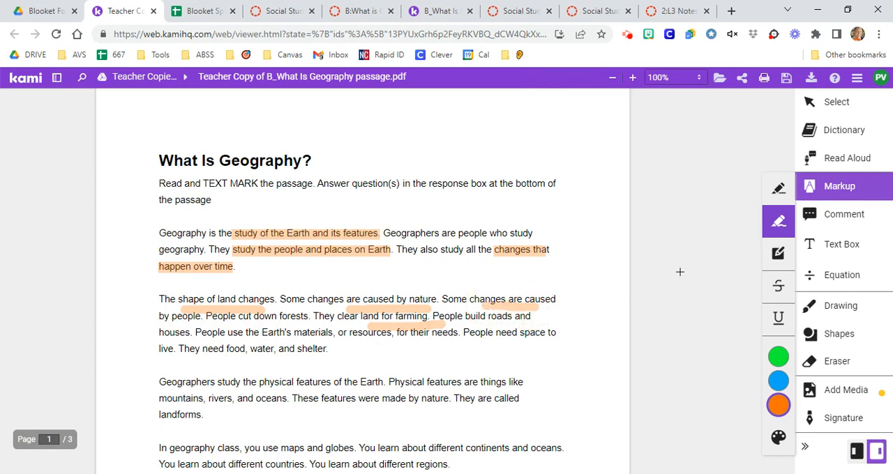
Try a box highlight over the paragraph about physical features of the Earth, and undo it
click(777, 256)
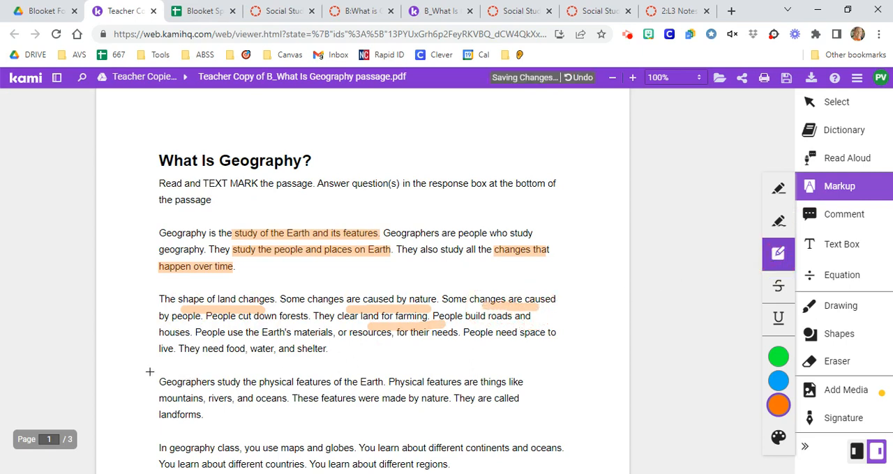
mouse_move(148, 371)
mouse_down()
mouse_move(399, 414)
mouse_move(545, 416)
mouse_up()
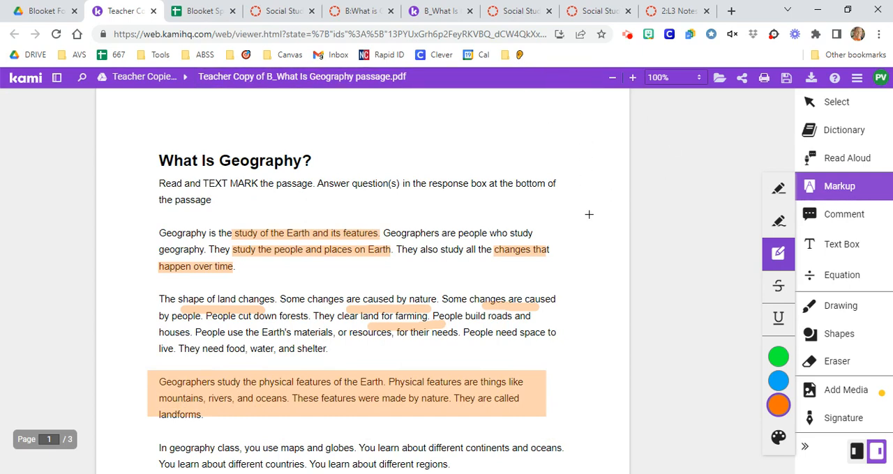
key(ctrl+z)
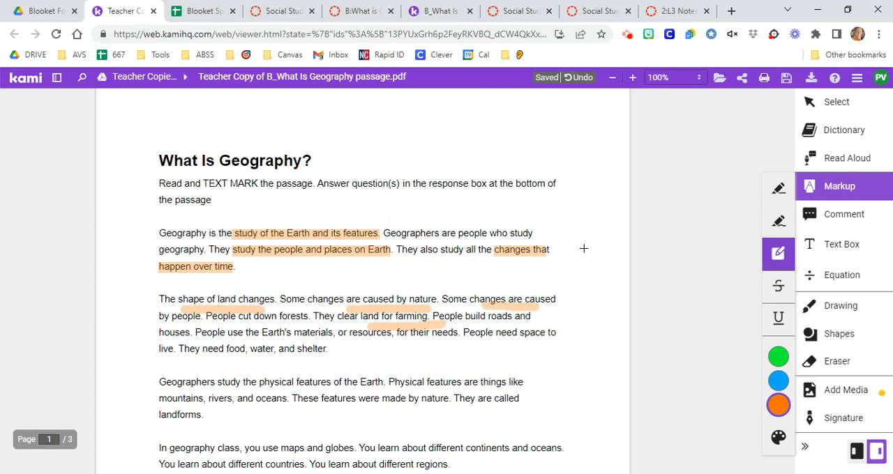
Undo the freehand highlights in the second paragraph
key(ctrl+z)
key(ctrl+z)
key(ctrl+z)
key(ctrl+z)
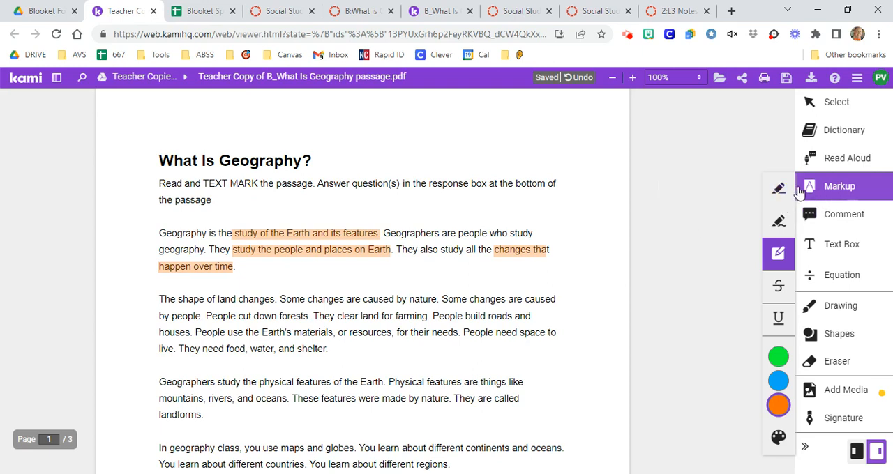
Place a text box inside the response area on page 3, under the question about the most interesting theme
scroll(639, 251, down, 10)
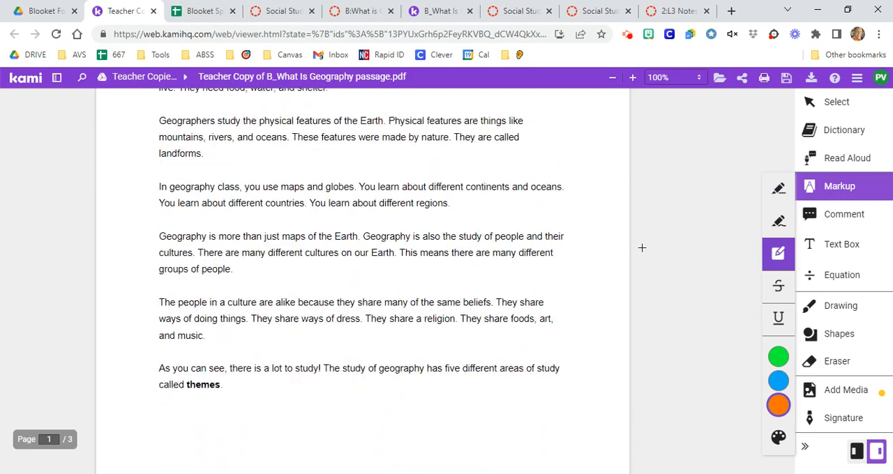
scroll(646, 254, down, 14)
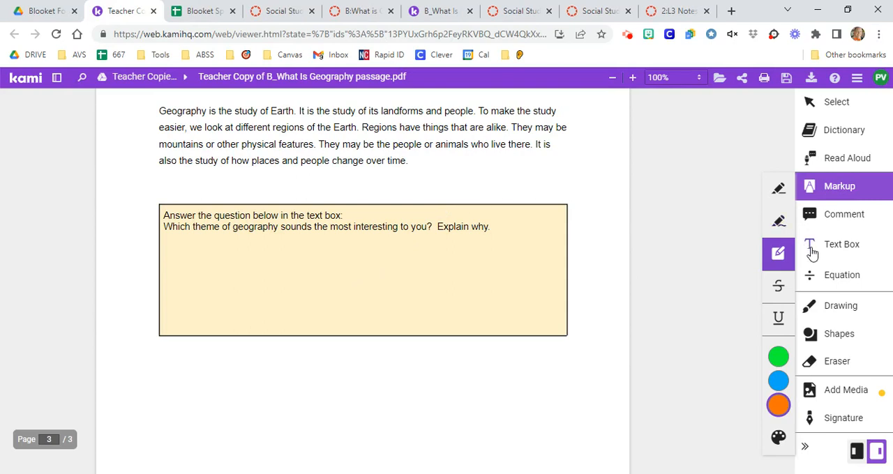
click(836, 251)
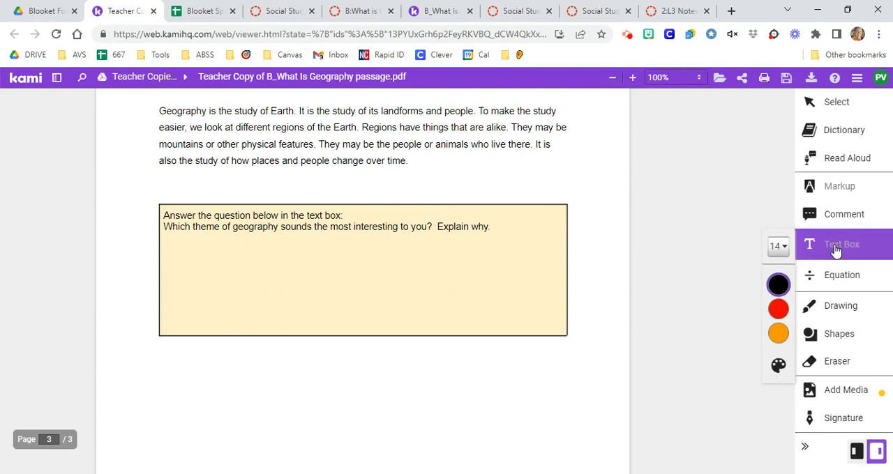
mouse_move(794, 295)
click(188, 256)
click(813, 255)
click(201, 257)
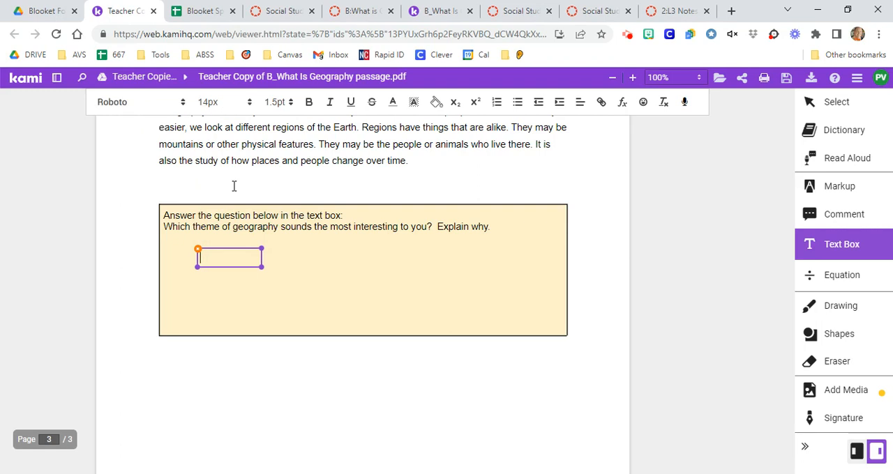
Enter "I am typing an example answer here" in the text box and enlarge the box beyond the text
mouse_move(213, 257)
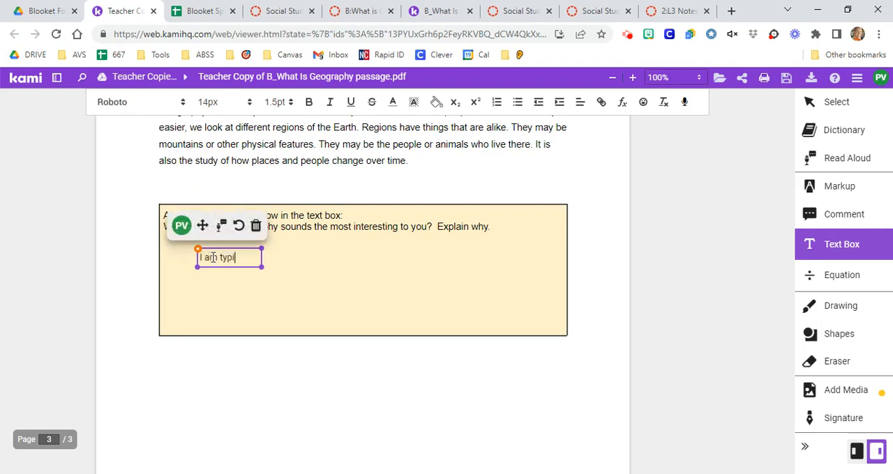
text(examp)
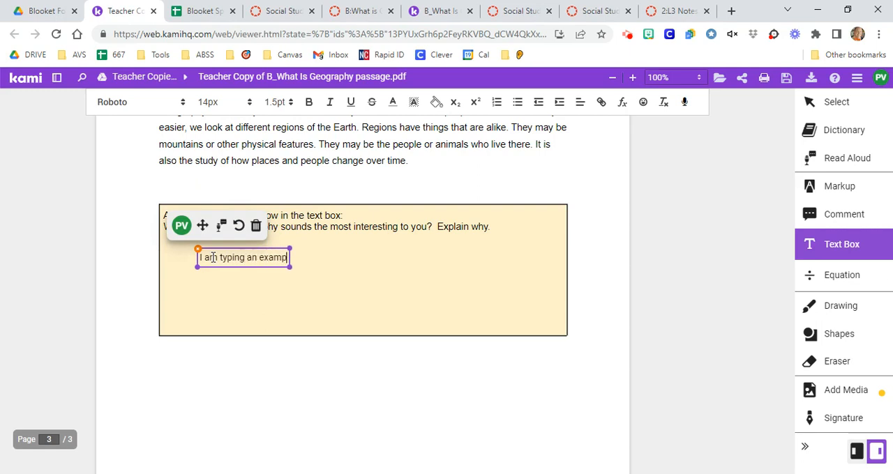
text(le answer here)
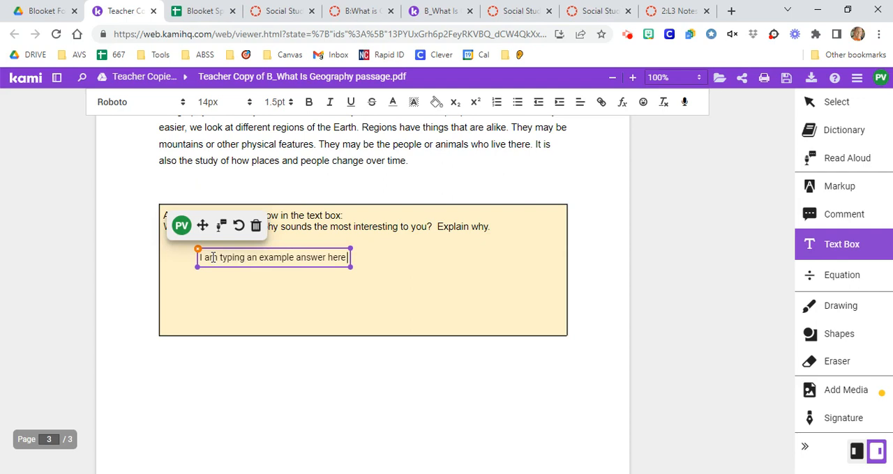
drag(351, 265, 391, 273)
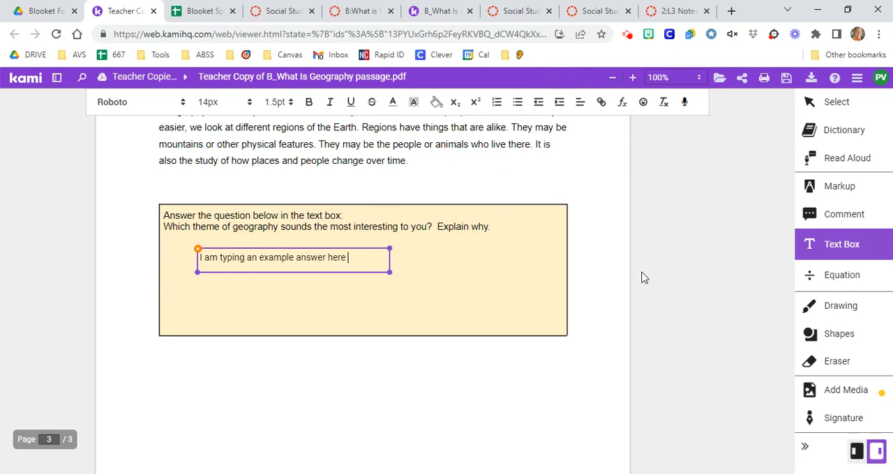
Have Read Aloud read the instruction paragraph under the "What Is Geography?" title on page 1, and stop the playback
scroll(635, 268, up, 12)
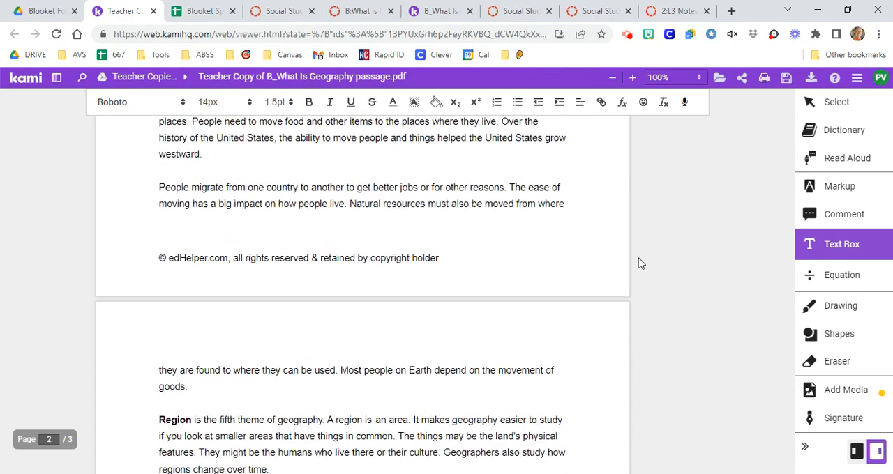
scroll(650, 263, up, 9)
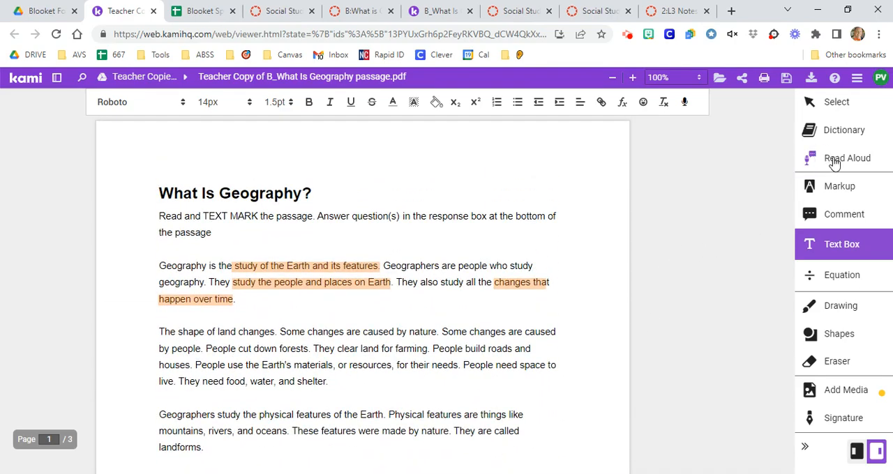
click(809, 159)
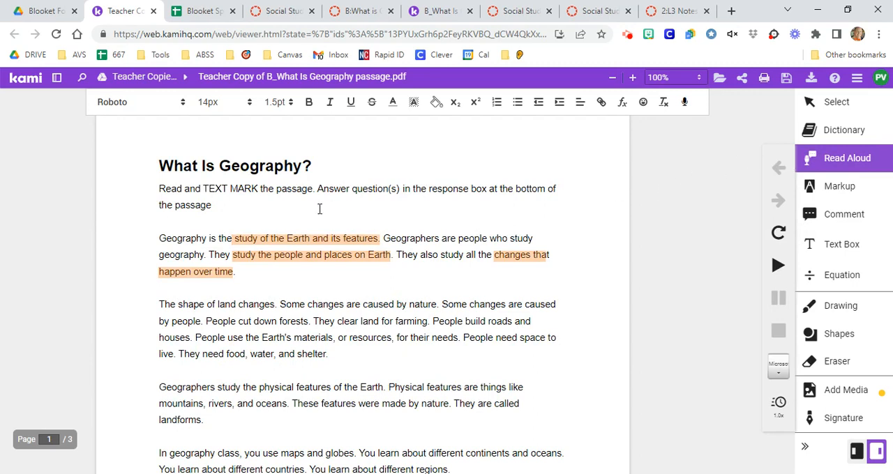
drag(225, 203, 247, 205)
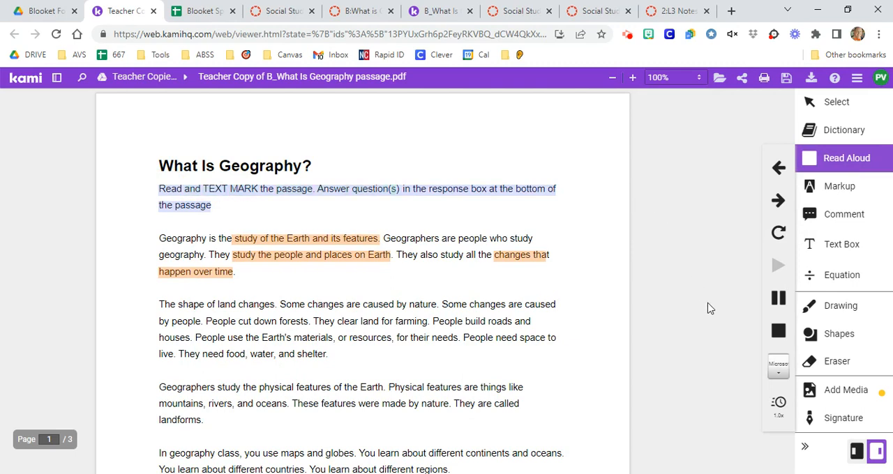
click(779, 330)
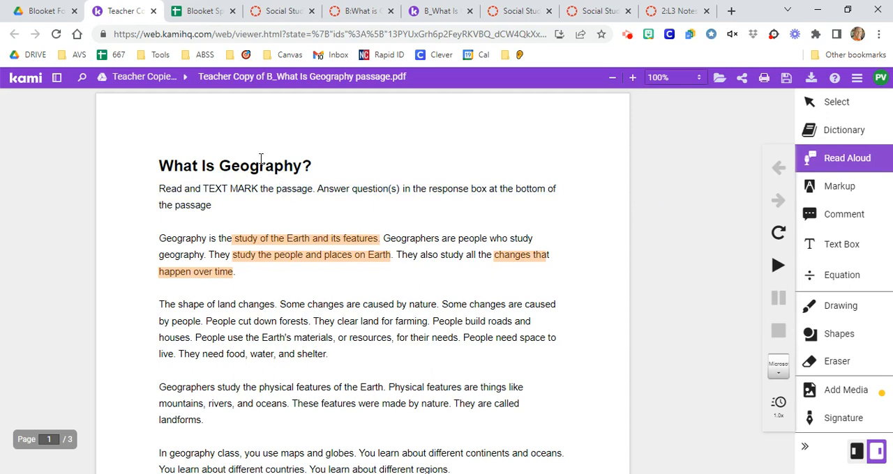
click(854, 81)
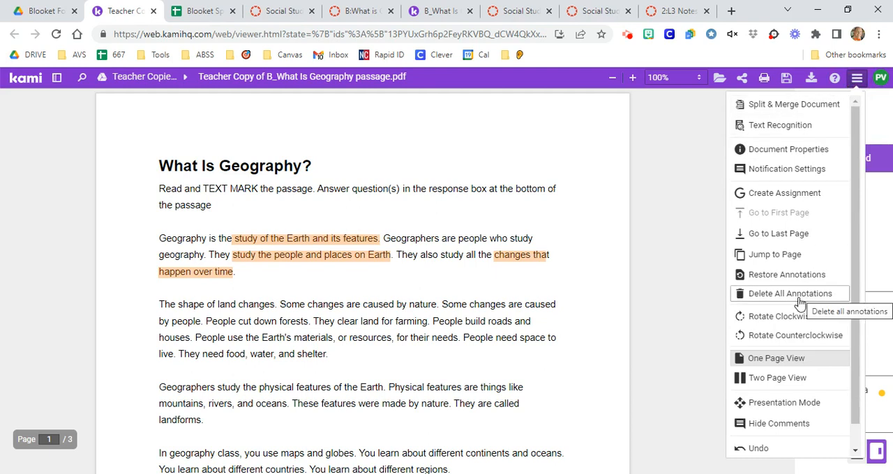
click(673, 224)
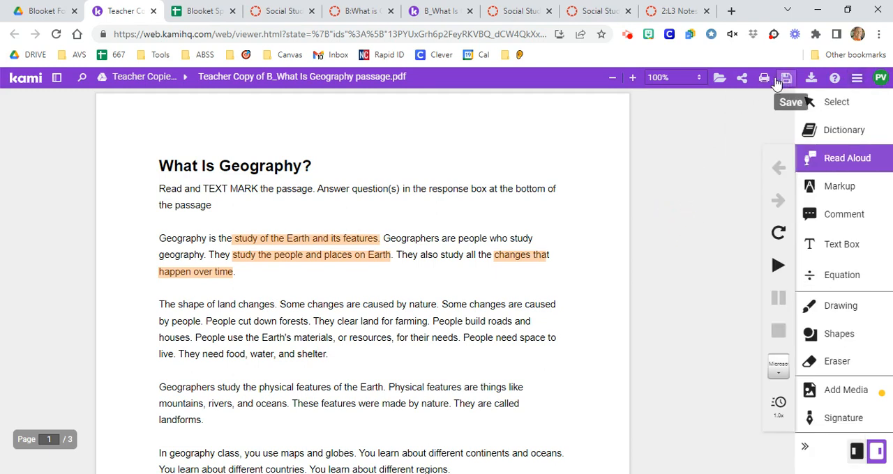